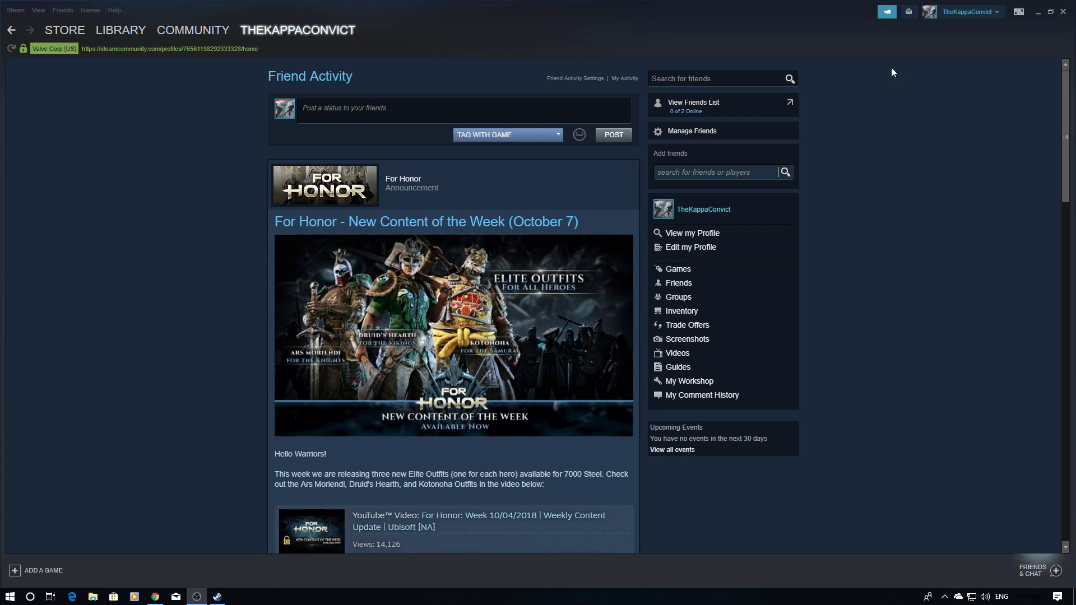
Go to the Steam Store's Featured & Recommended front page
mouse_move(115, 28)
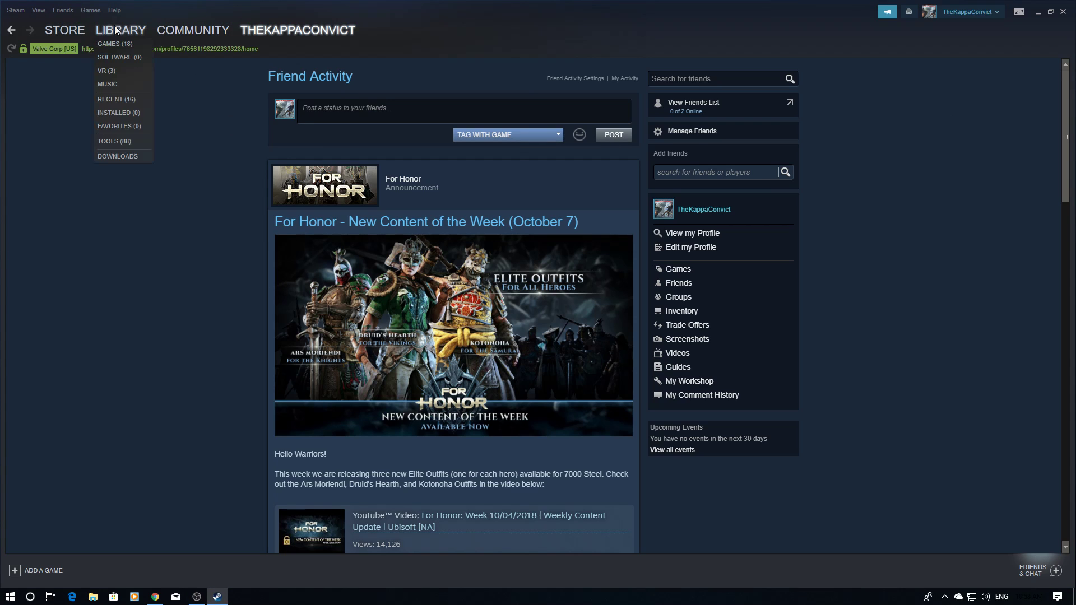
left_click(51, 28)
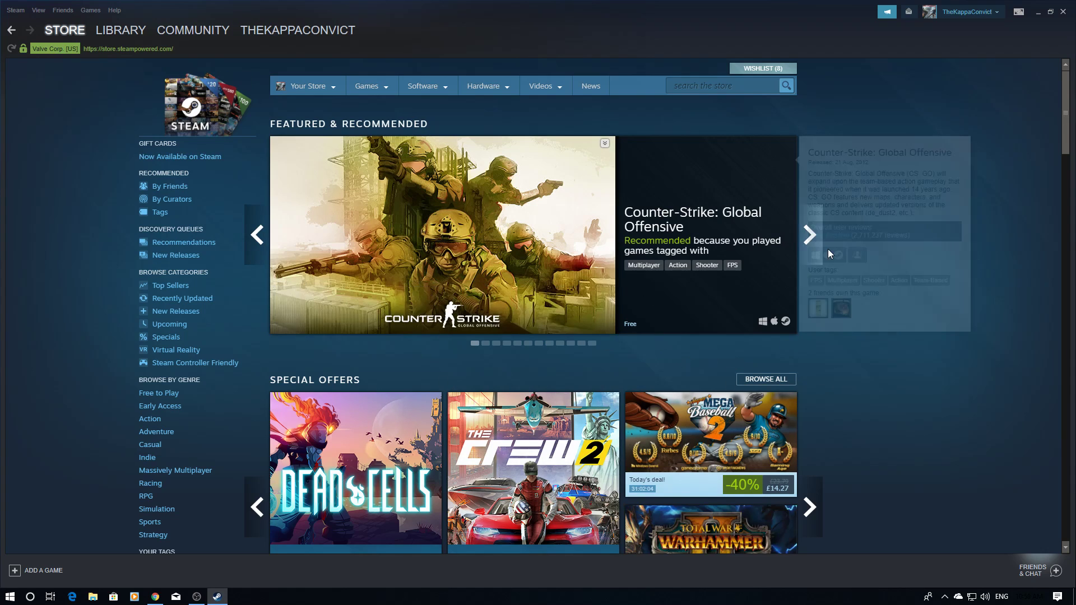
Launch Big Picture Mode from the icon at the top-right of Steam
left_click(1019, 13)
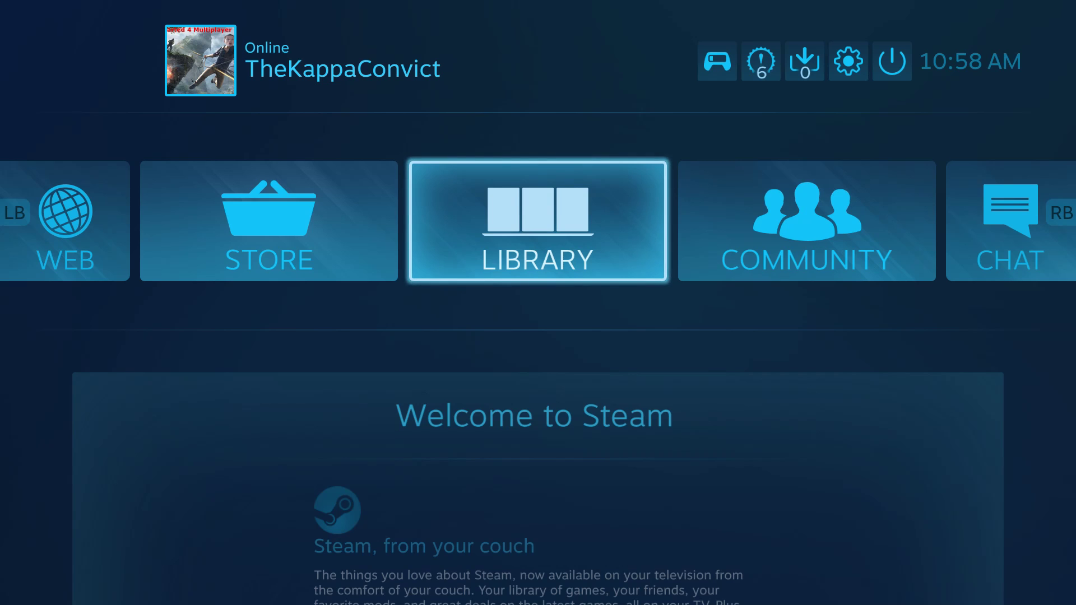
Move focus from the home tiles to the gear icon and open Big Picture Settings
key("Right")
key("Left")
key("Down")
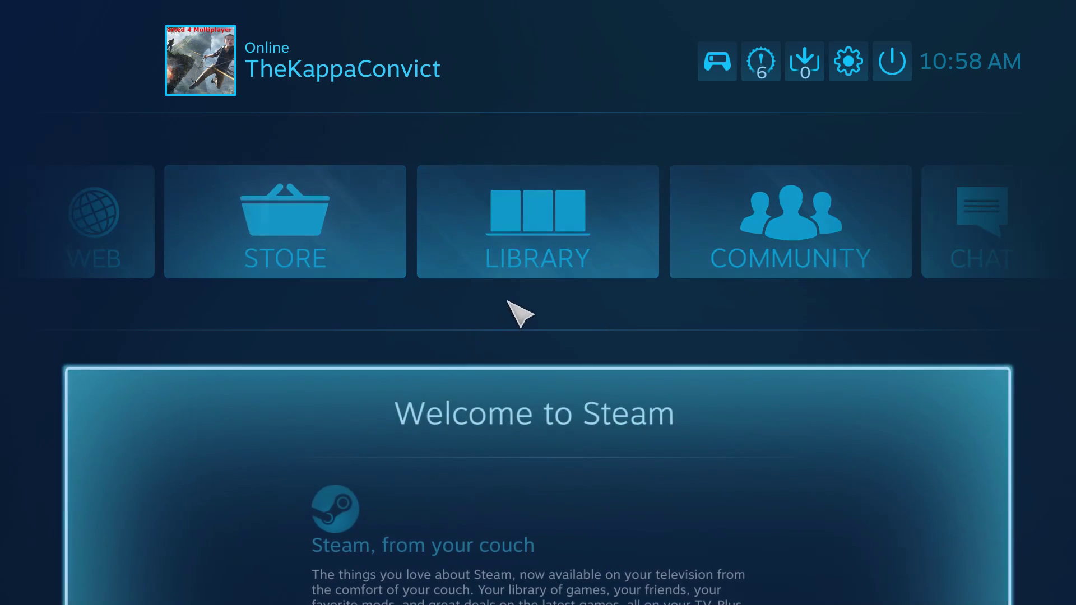
key("Up")
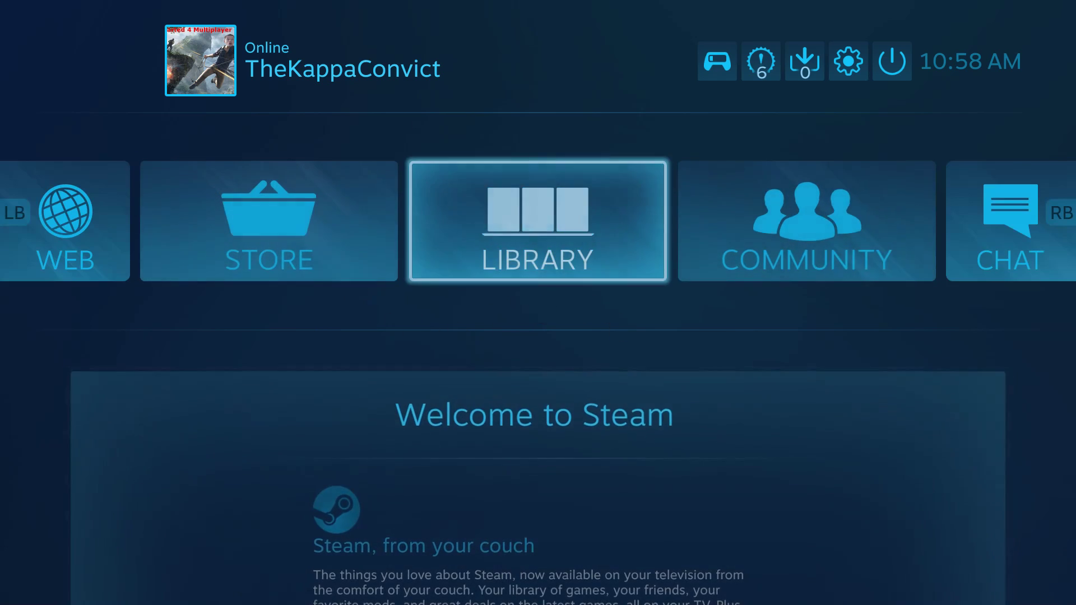
key("Right")
key("Left")
key("Left")
key("Right")
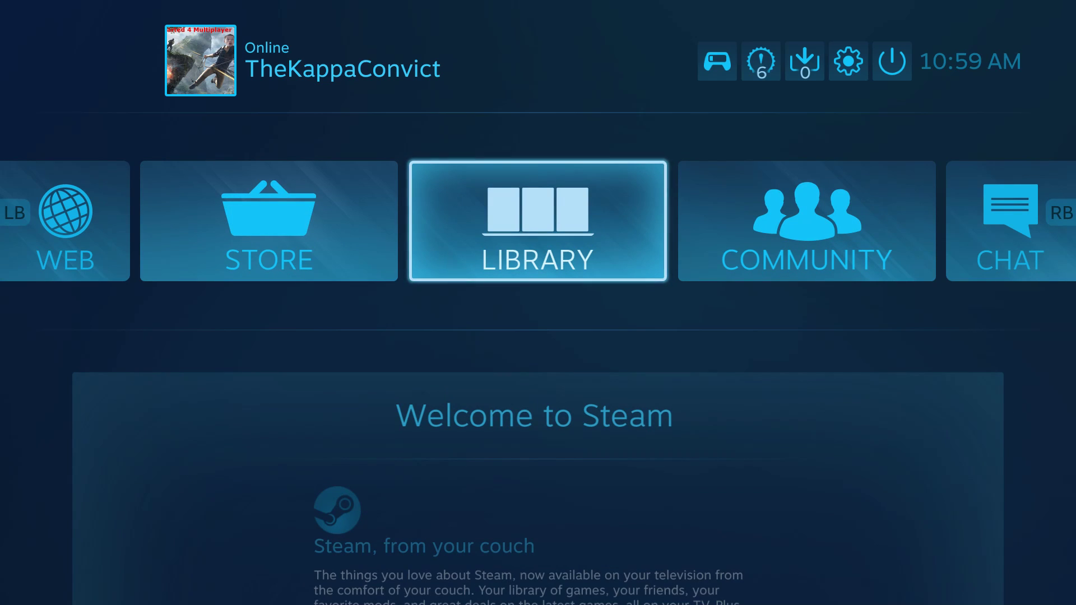
key("Up")
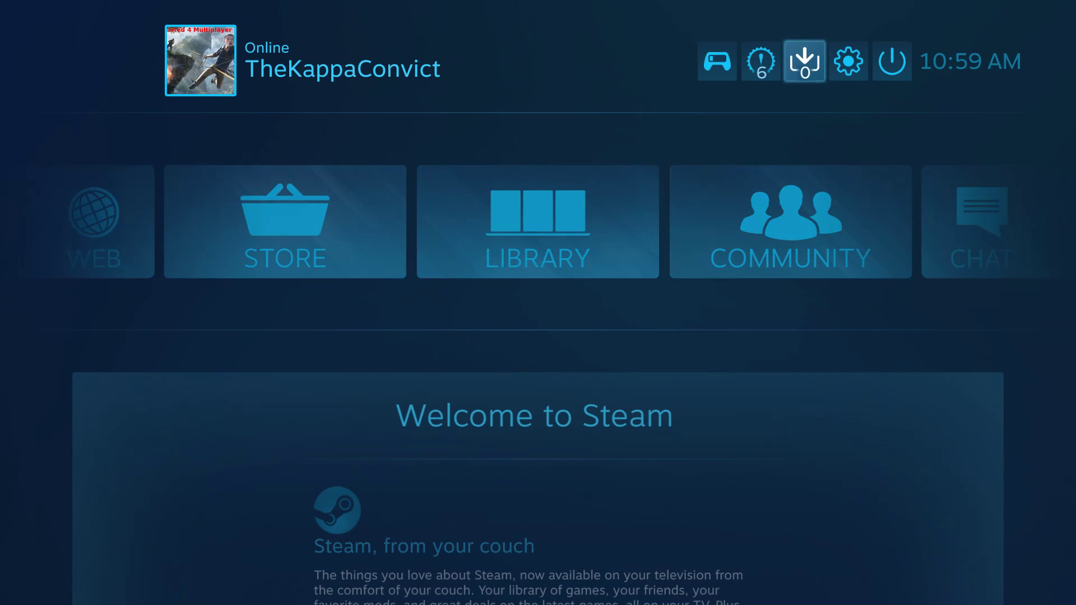
key("Right")
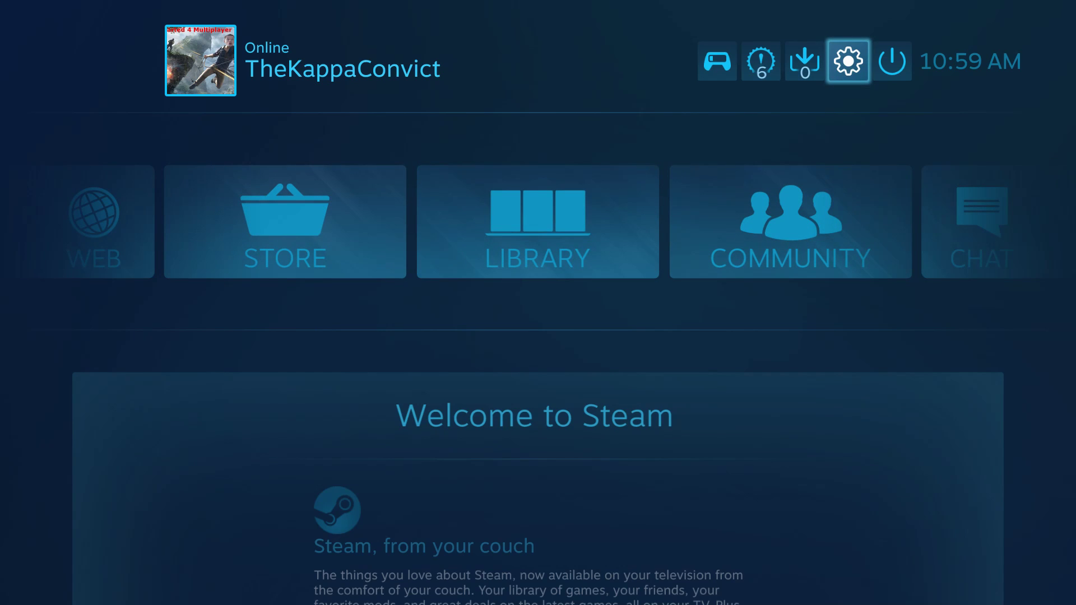
key("Return")
key("Down")
key("Down")
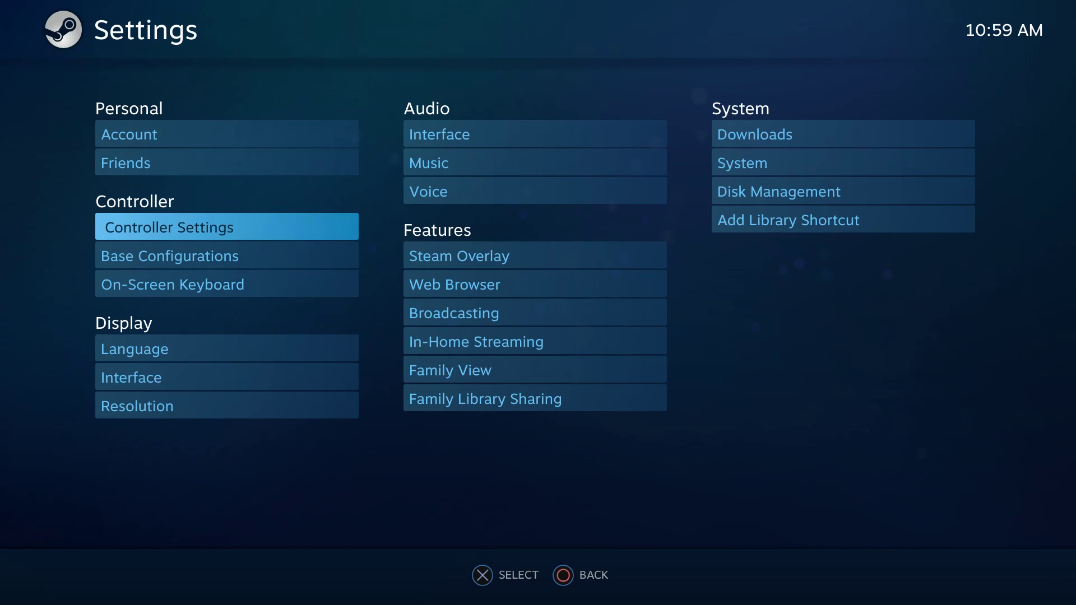
Open Controller Settings and browse down to the detected PlayStation 4 Controller
key("Return")
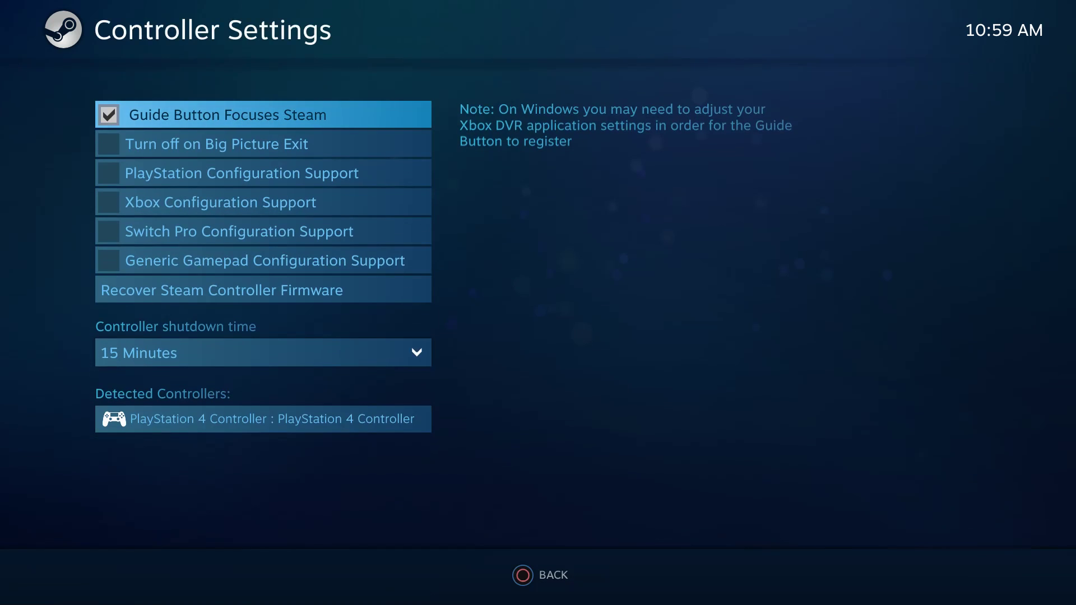
key("Down")
key("Down")
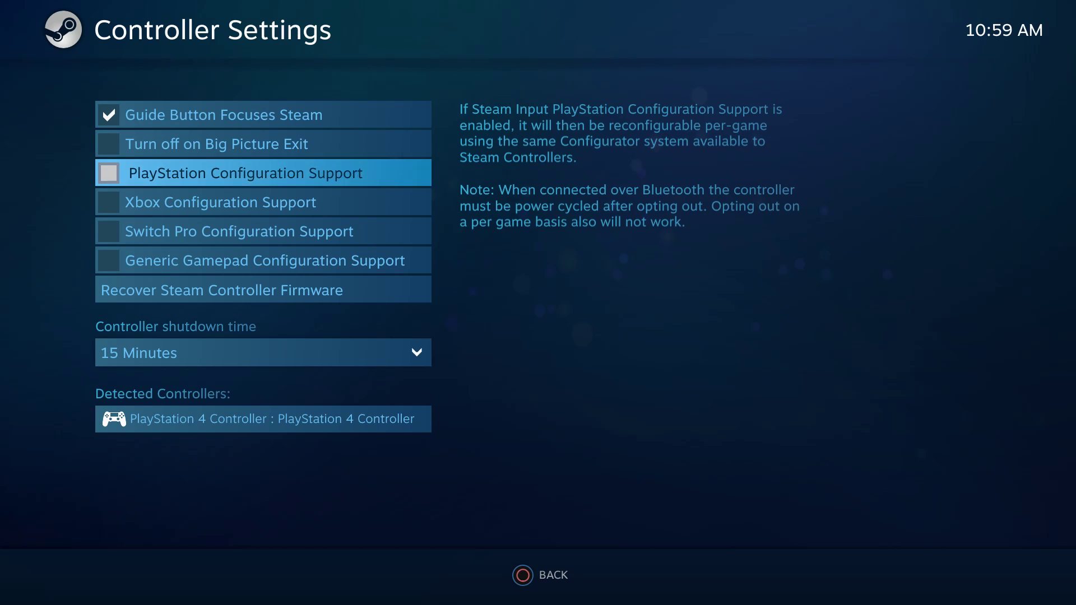
key("Down")
key("Down")
key("Down")
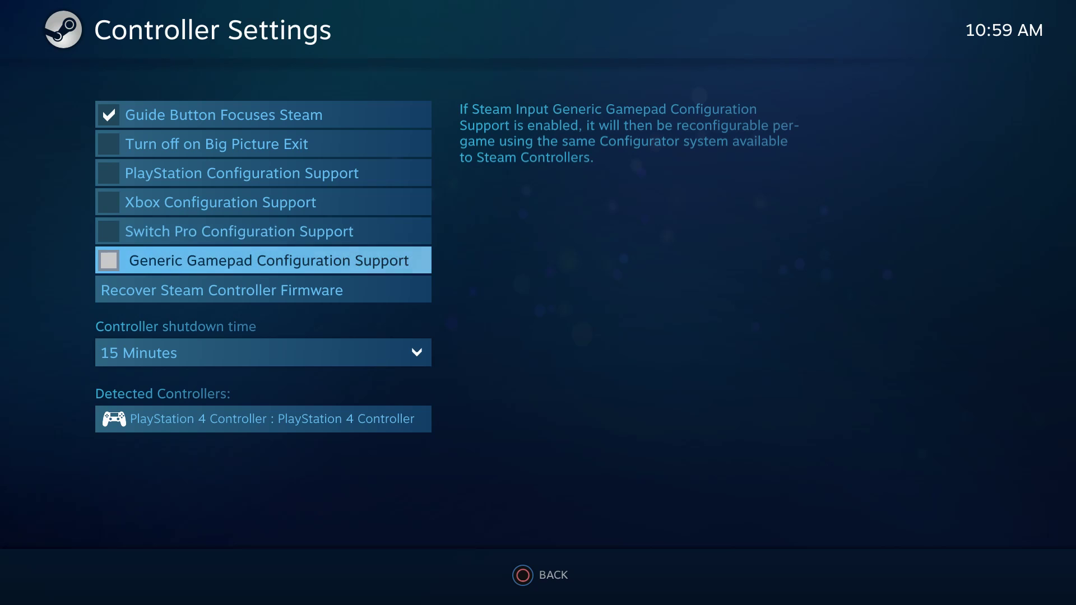
key("Down")
key("Down")
key("Down")
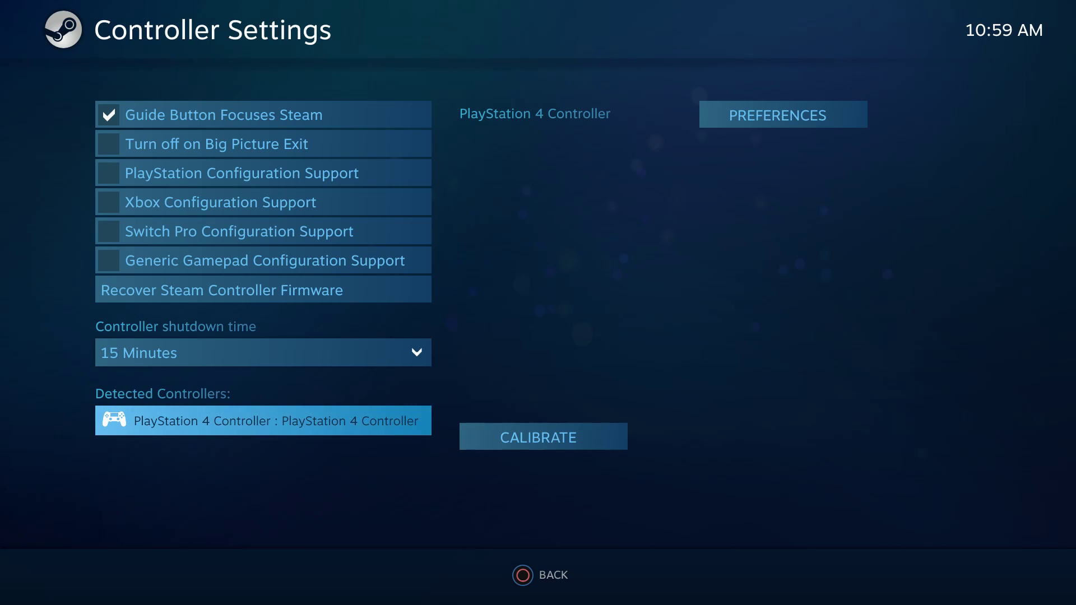
key("Up")
key("Up")
key("Up")
key("Up")
key("Up")
key("Up")
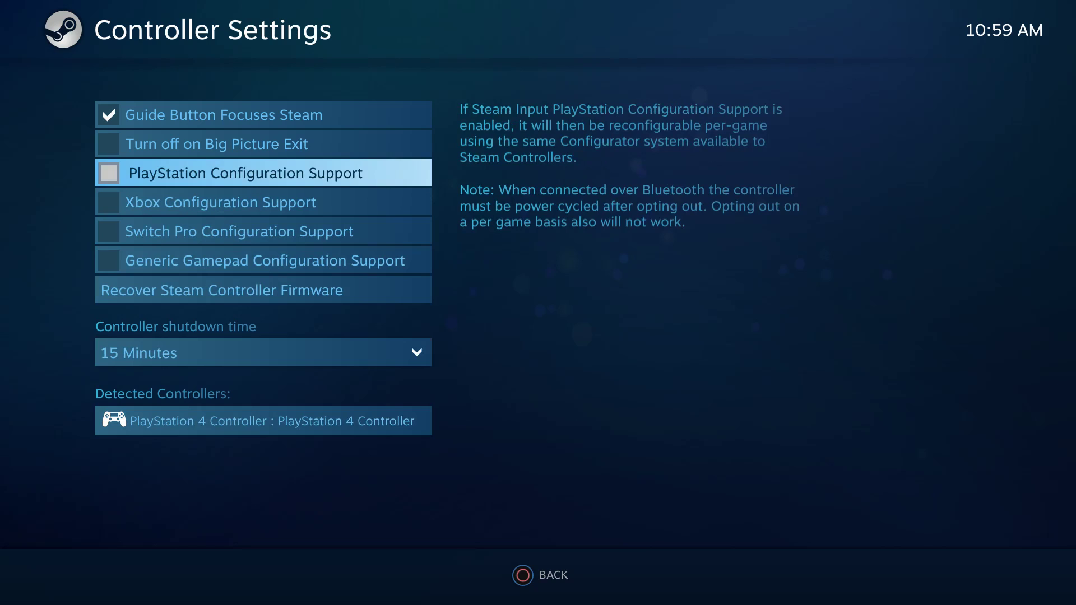
Check PlayStation Configuration Support and move down to the detected PS4 controller
key("Return")
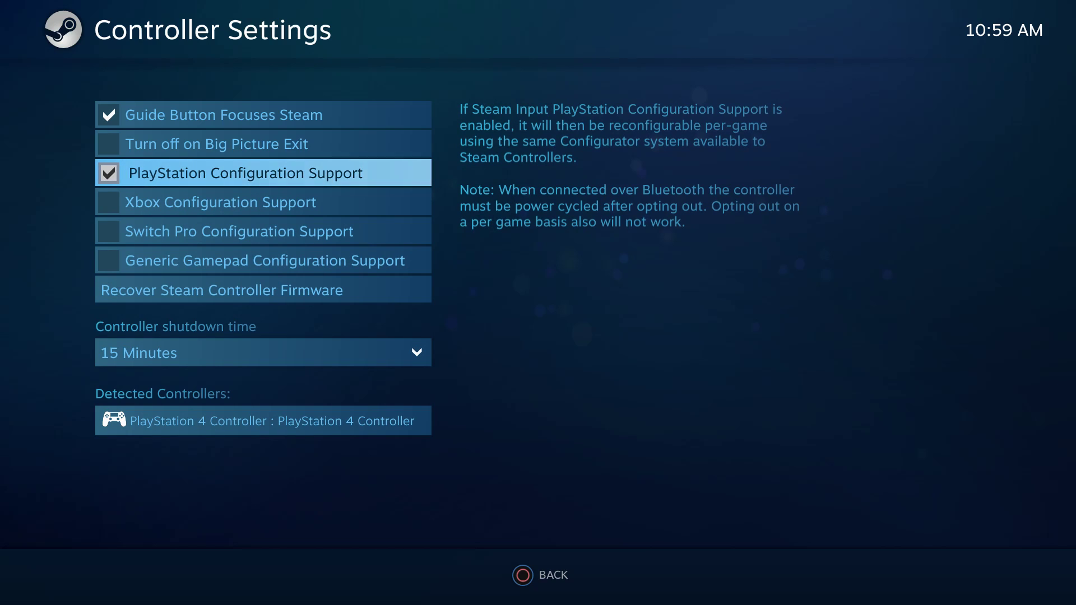
key("Down")
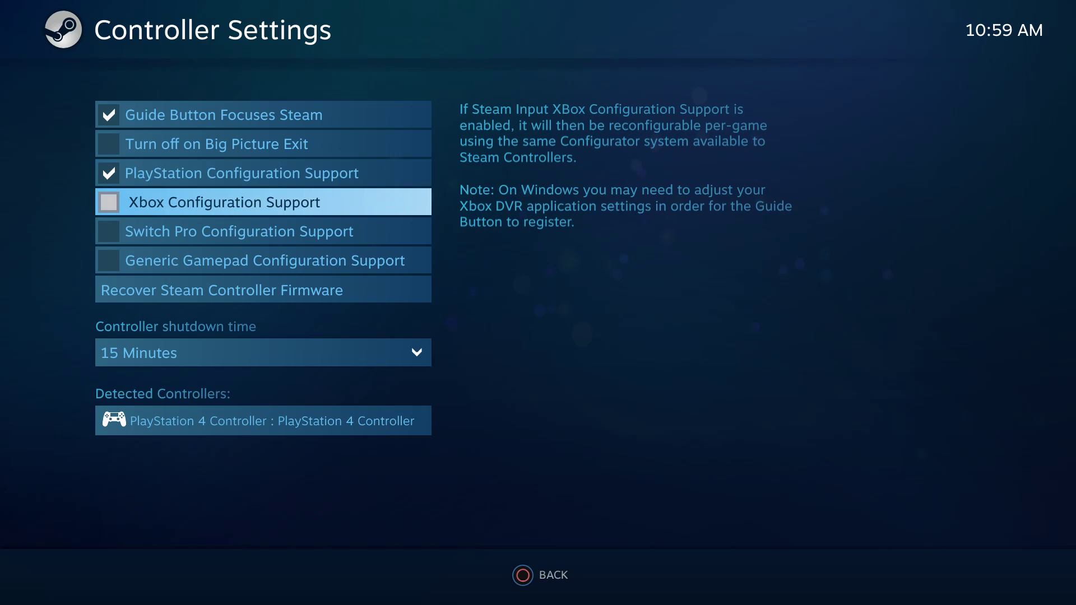
key("Down")
key("Down")
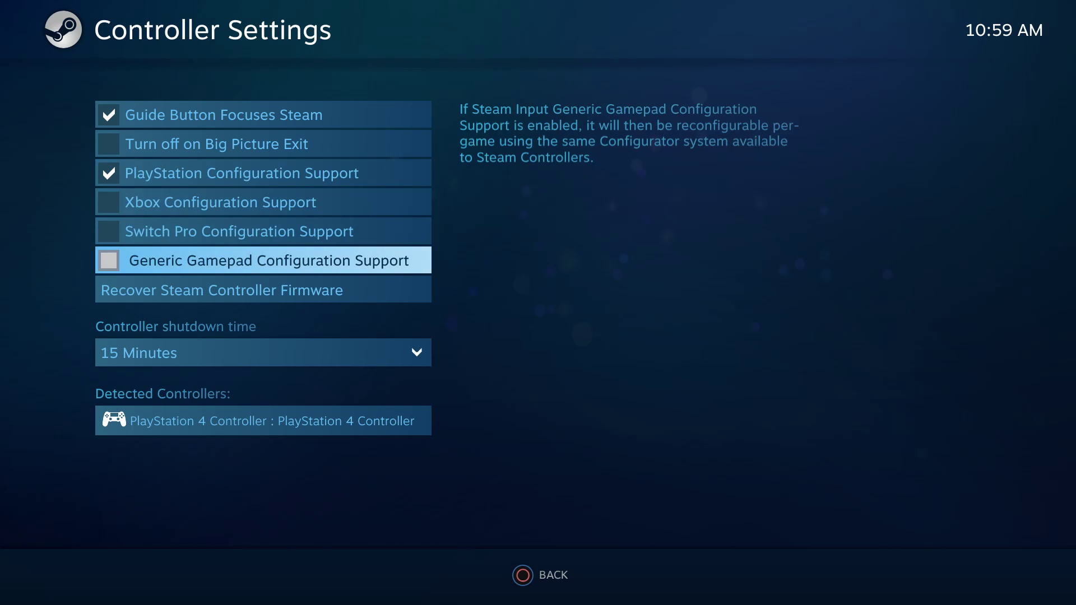
key("Up")
key("Up")
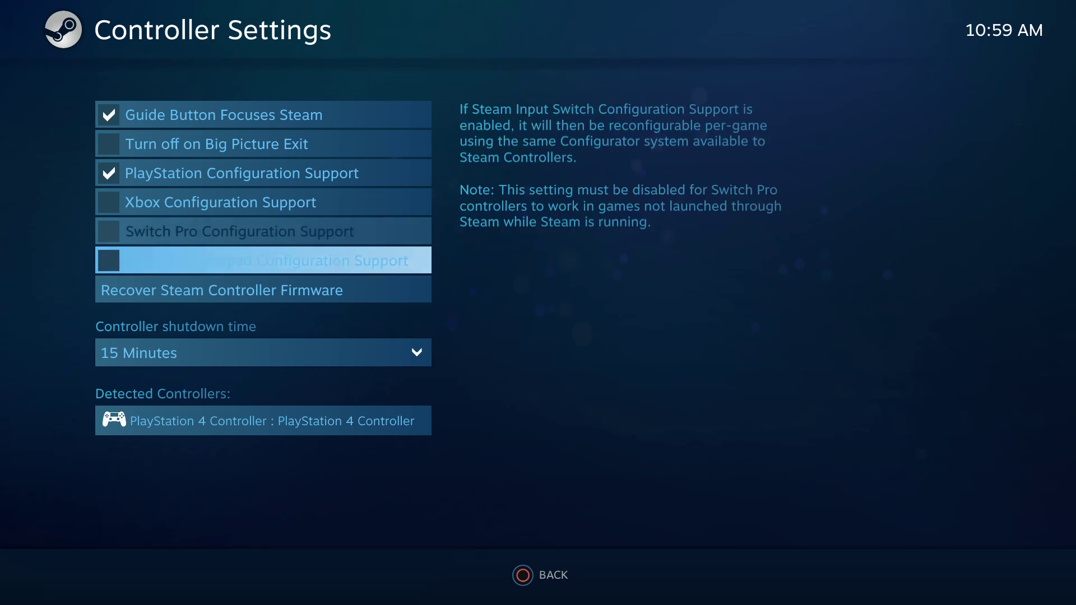
key("Down")
key("Down")
key("Down")
key("Down")
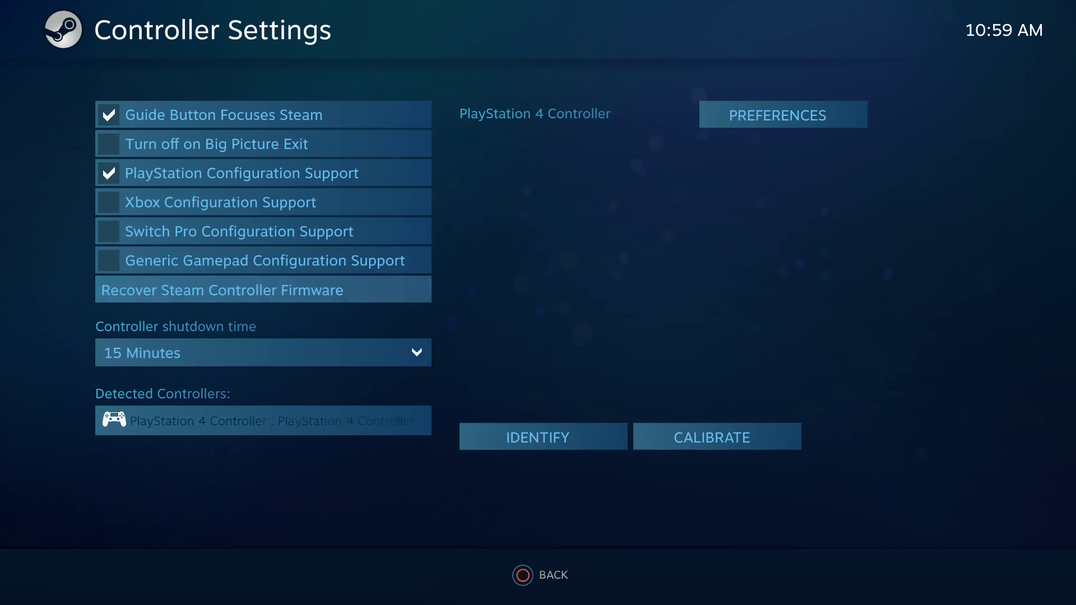
Open the PlayStation 4 Controller's personalization preferences
key("Right")
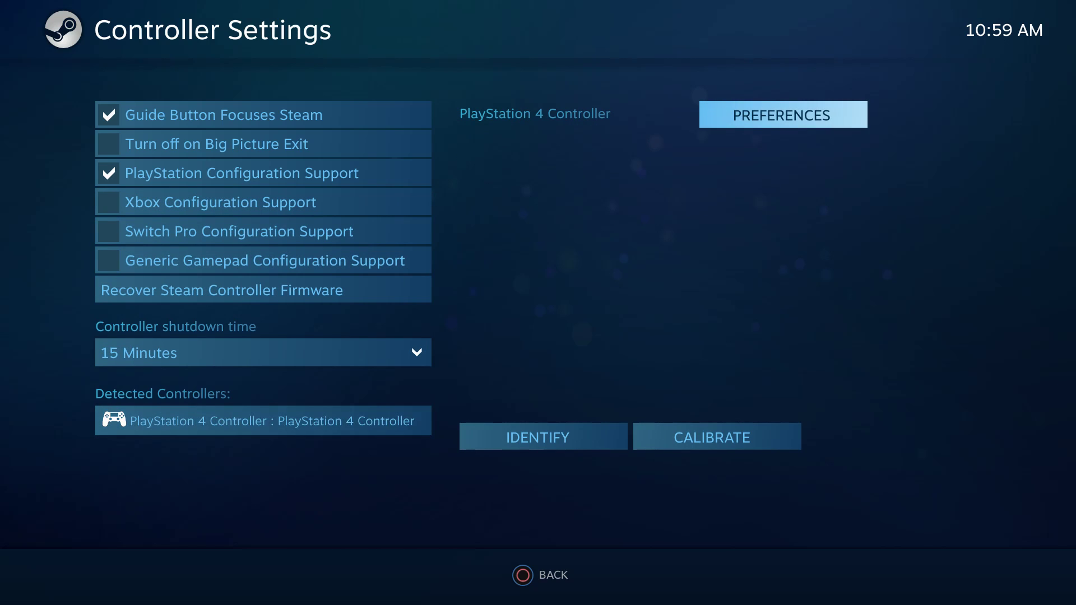
key("Down")
key("Left")
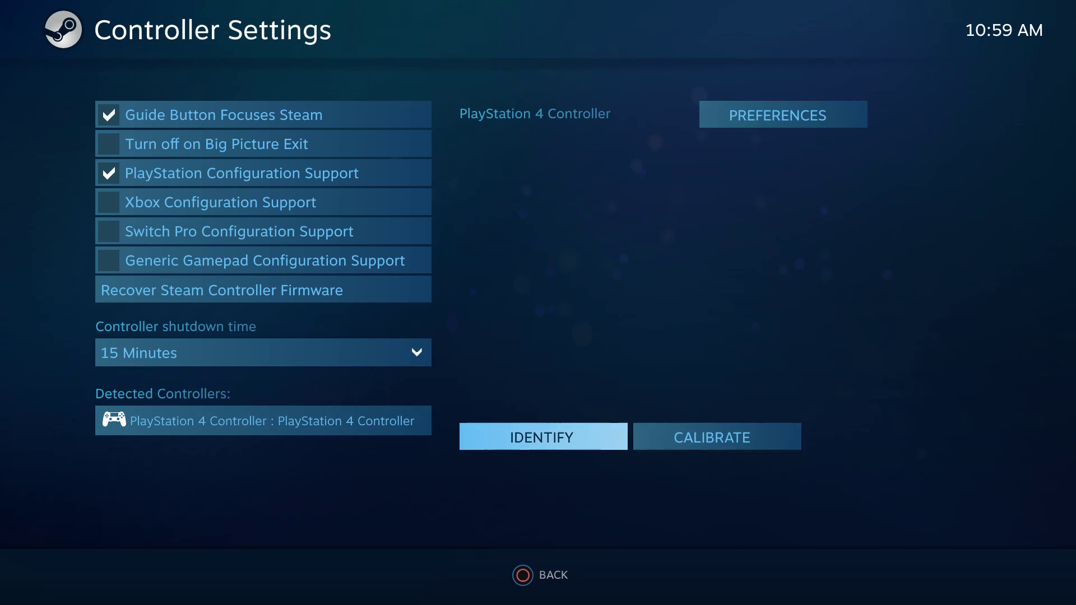
key("Right")
key("Up")
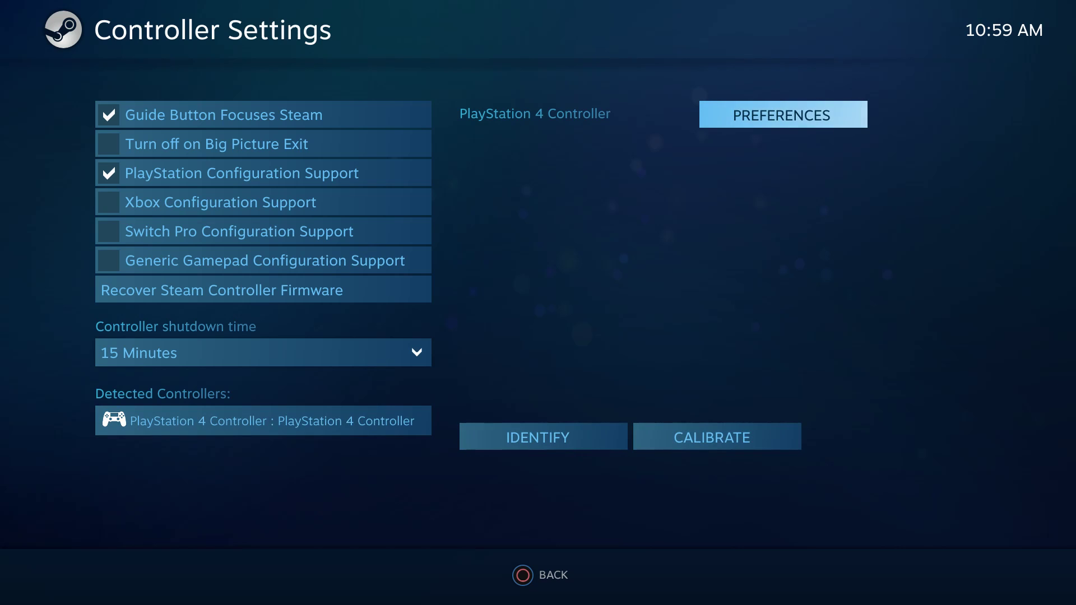
key("Return")
Set the PS4 controller's Rumble Preference to Off and submit the changes
key("Down")
key("Return")
key("Down")
key("Return")
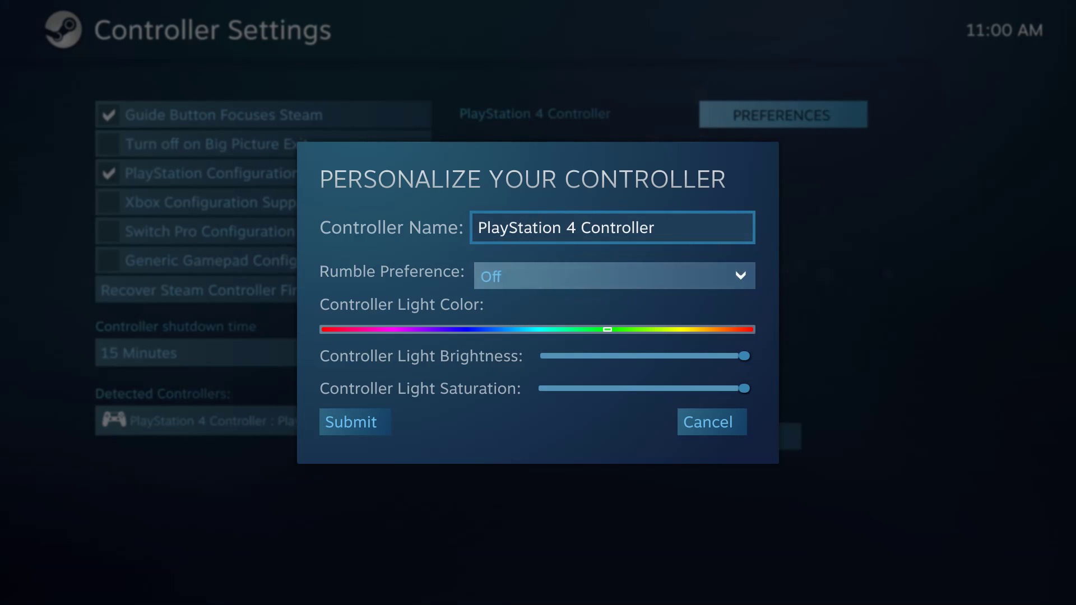
key("Down")
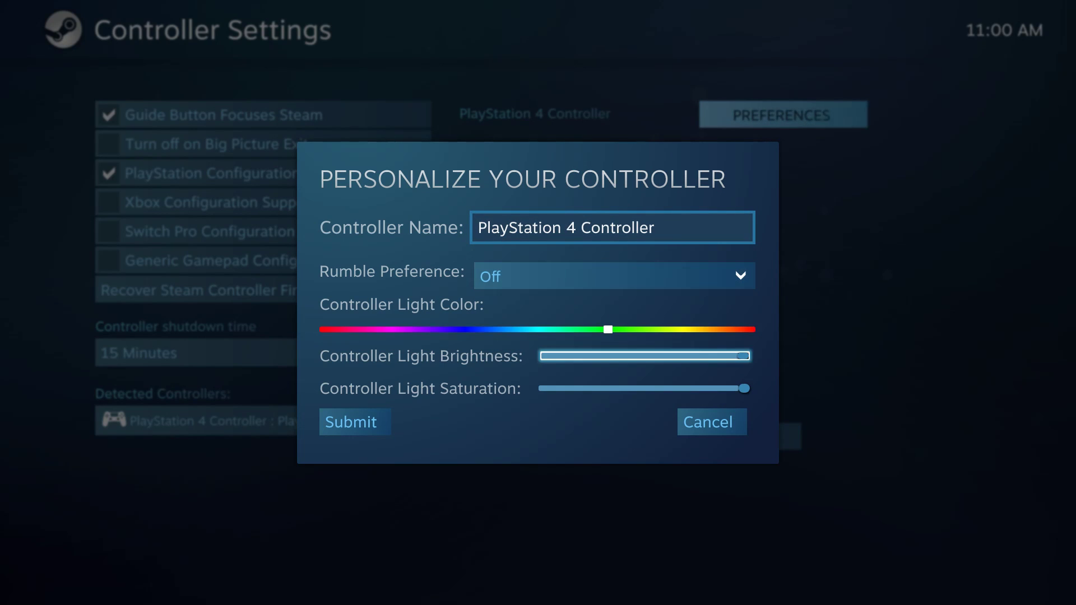
key("Down")
key("Down")
key("Left")
key("Return")
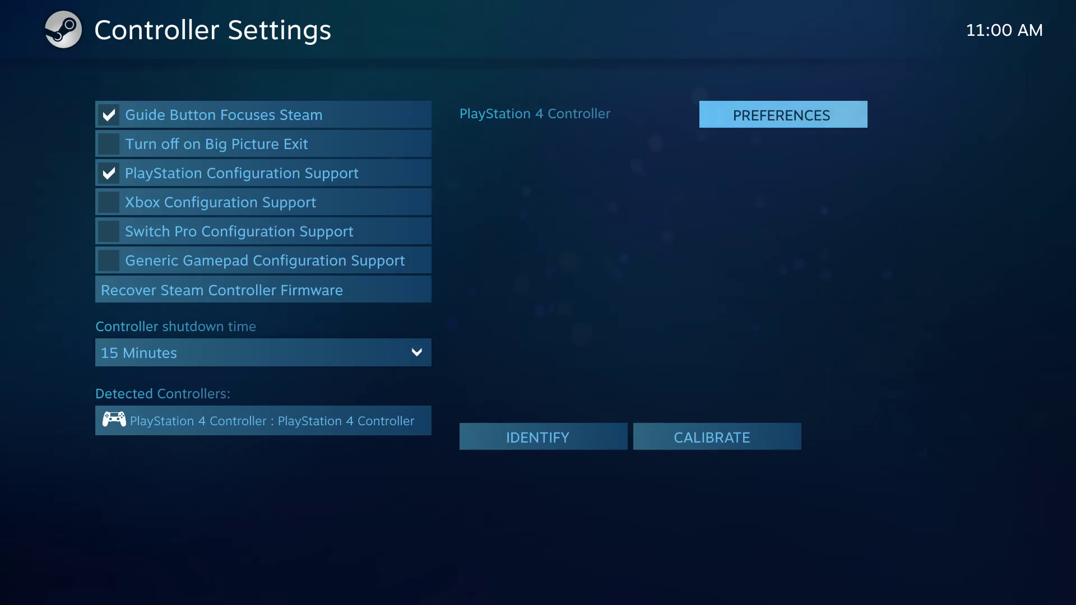
key("Left")
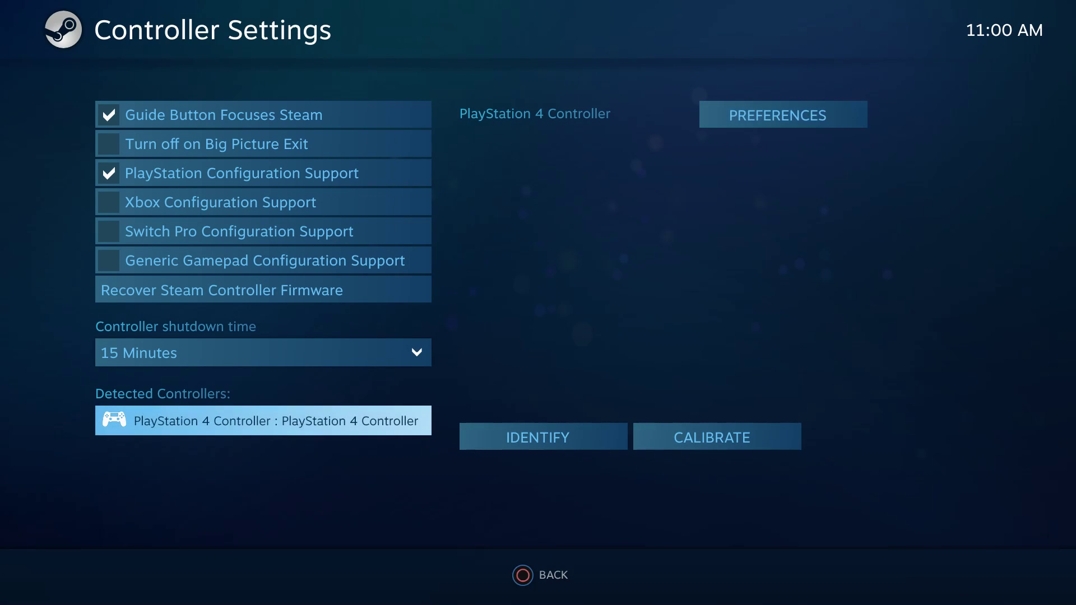
Leave Controller Settings for the main Settings screen, focusing Base Configurations
key("Escape")
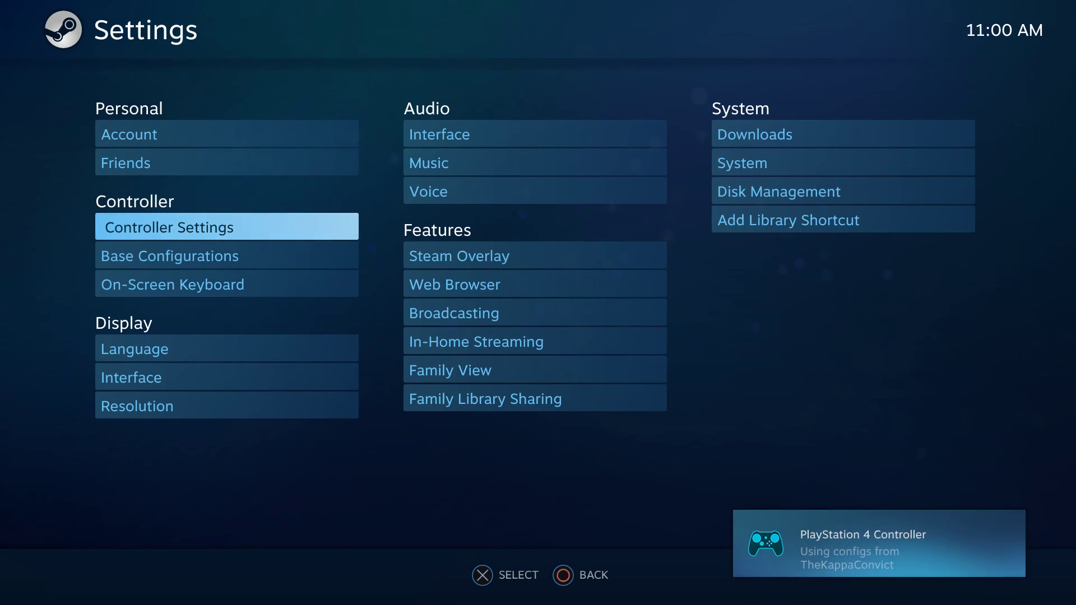
key("Right")
key("Left")
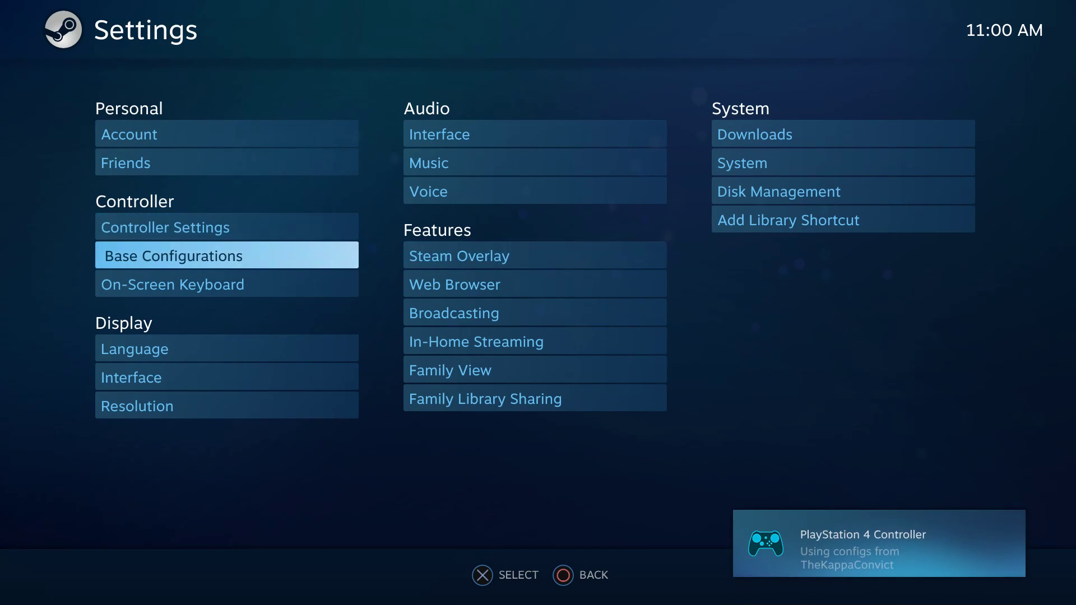